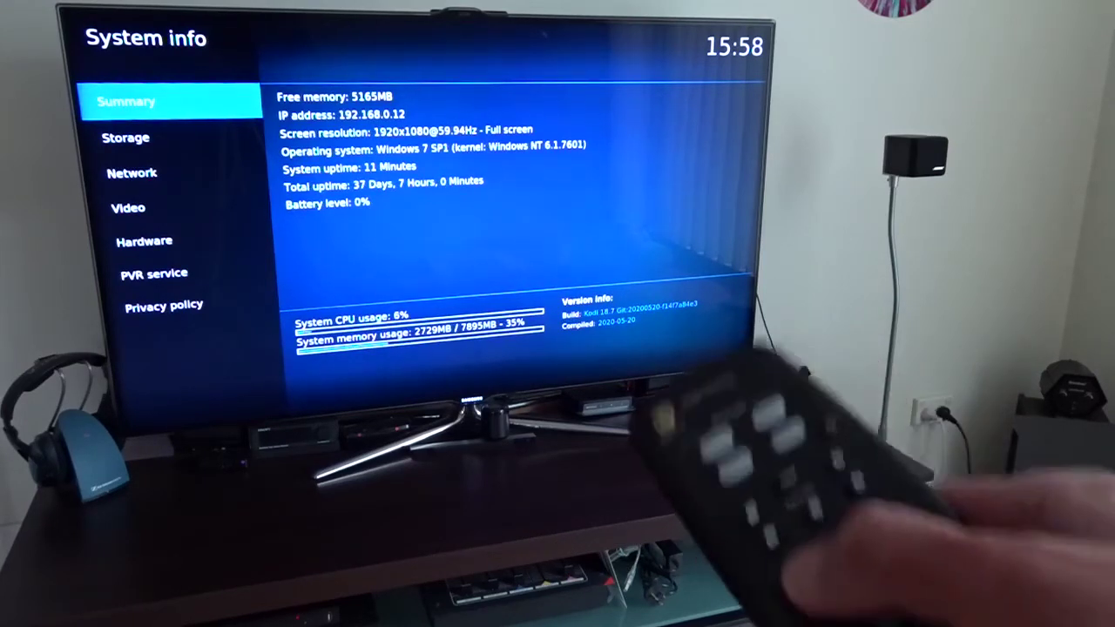
# - Leave the system information, go to Videos from the home screen and try to open Files
pyautogui.press('Escape')
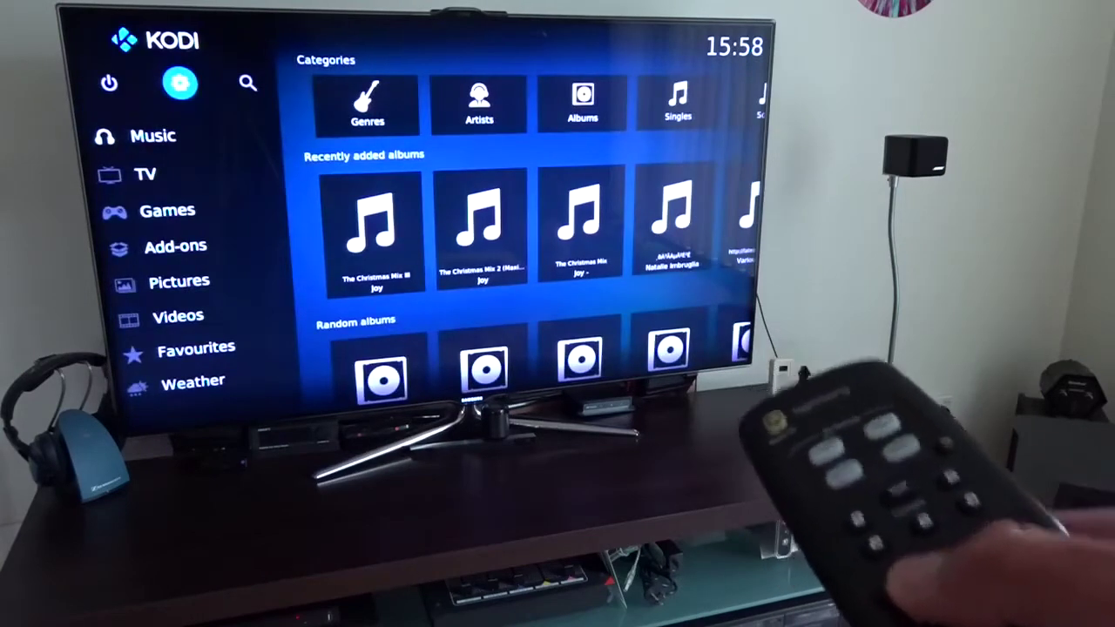
pyautogui.press('Down')
pyautogui.press('Down')
pyautogui.press('Down')
pyautogui.press('Down')
pyautogui.press('Down')
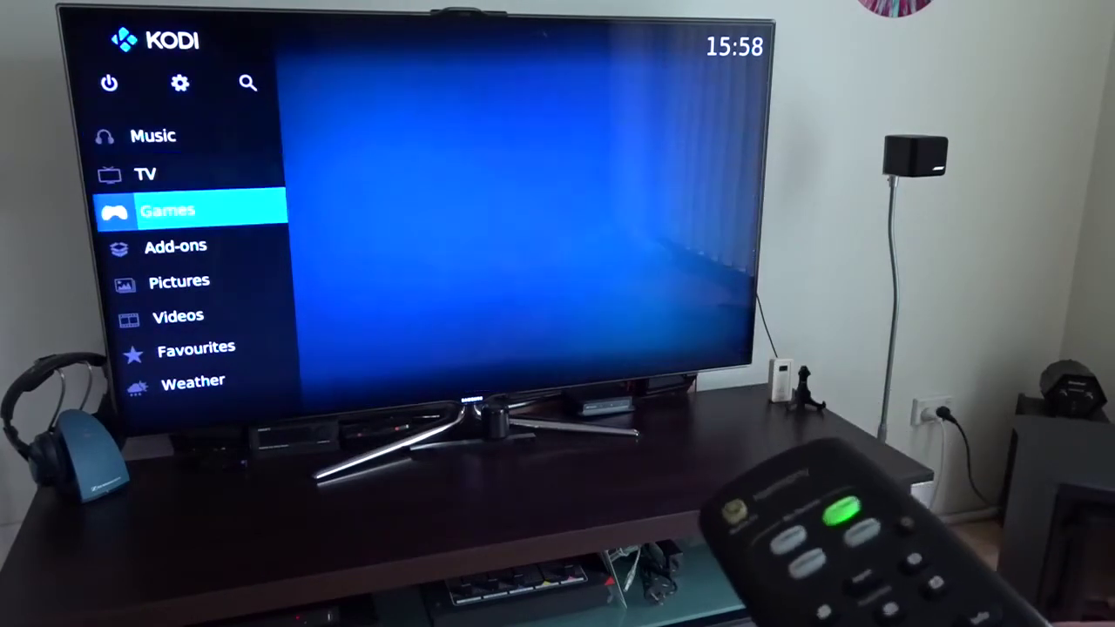
pyautogui.press('Down')
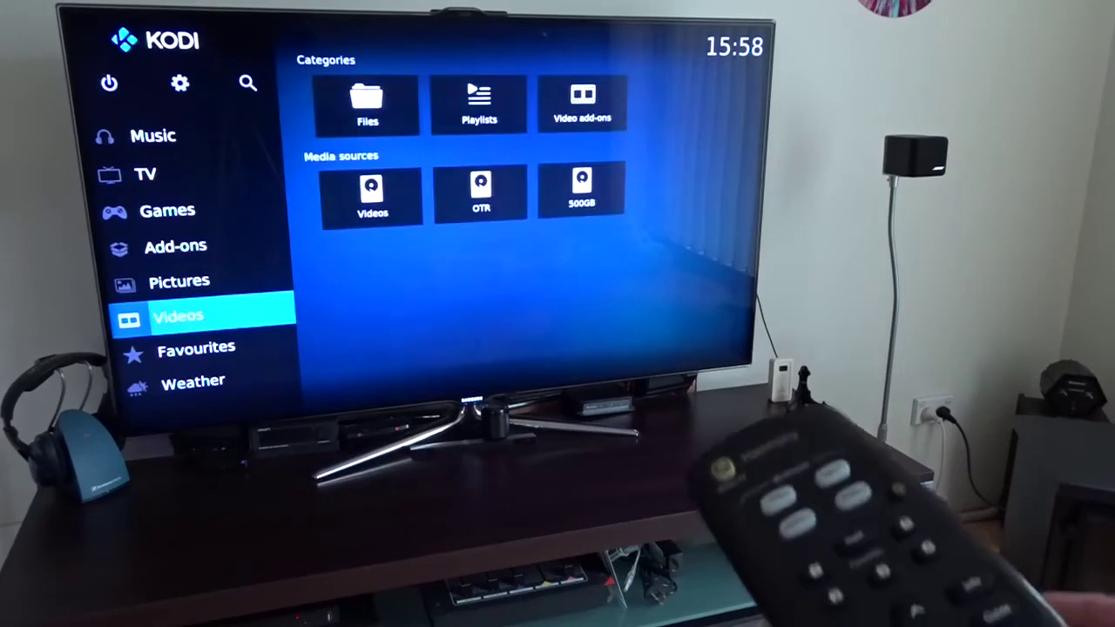
pyautogui.press('Return')
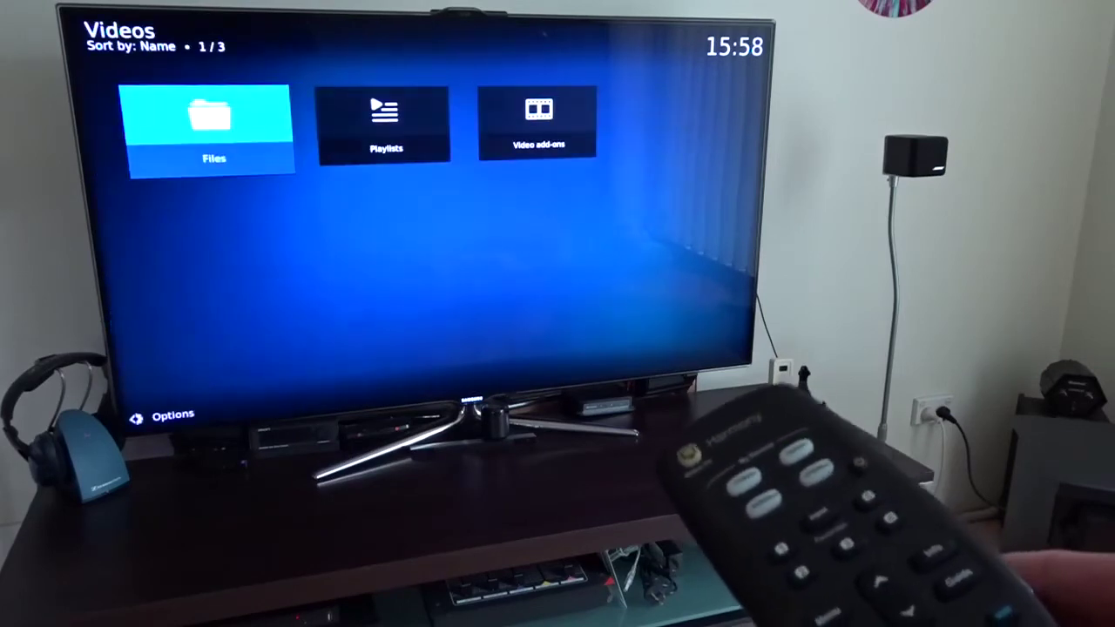
pyautogui.press('Return')
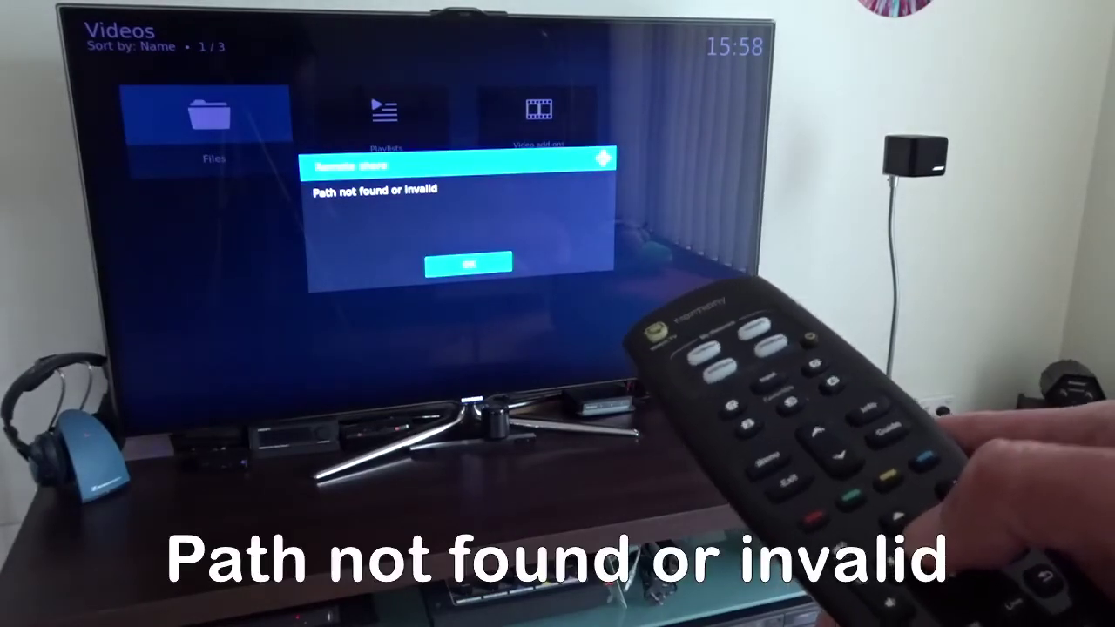
pyautogui.press('Return')
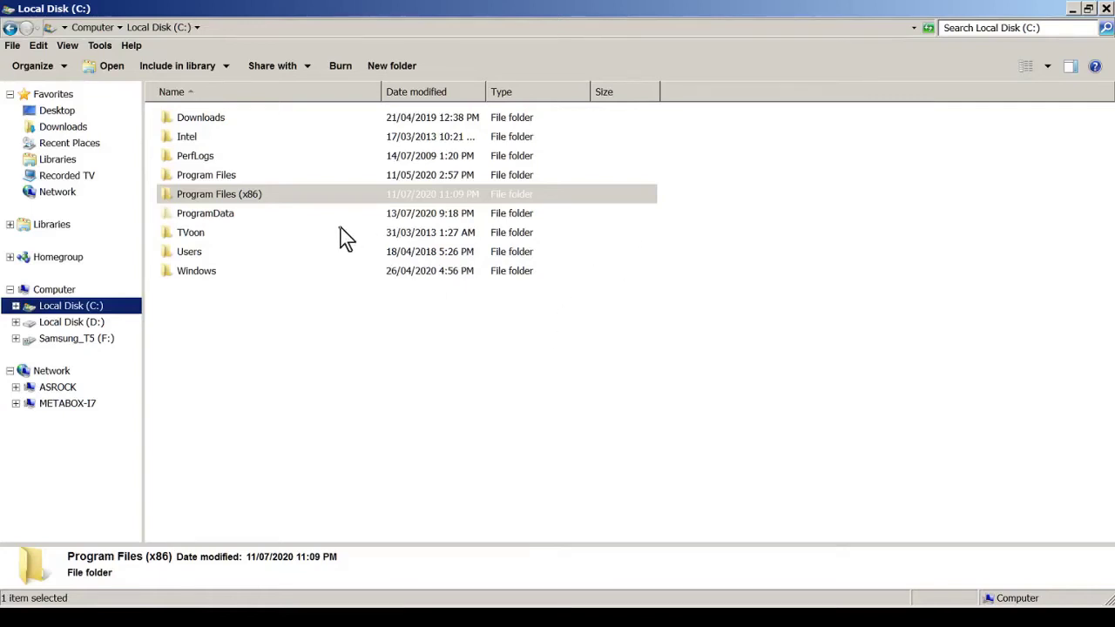
# - In Windows Explorer, open the folder C:\Program Files (x86)\Kodi\system\library\video
pyautogui.click(327, 197)
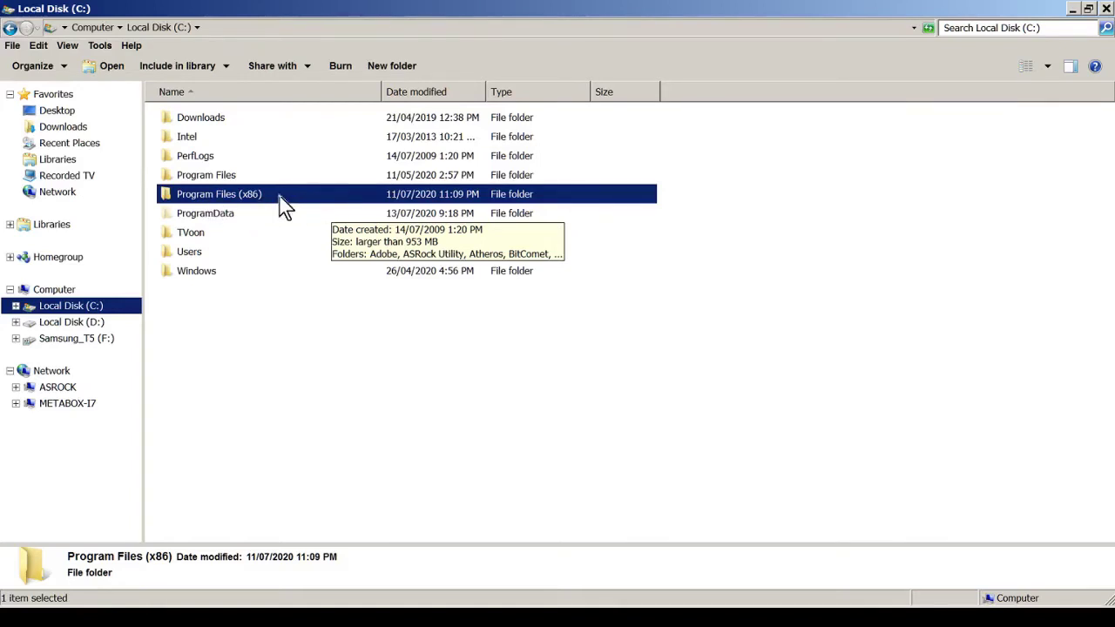
pyautogui.click(300, 199)
pyautogui.doubleClick(299, 195)
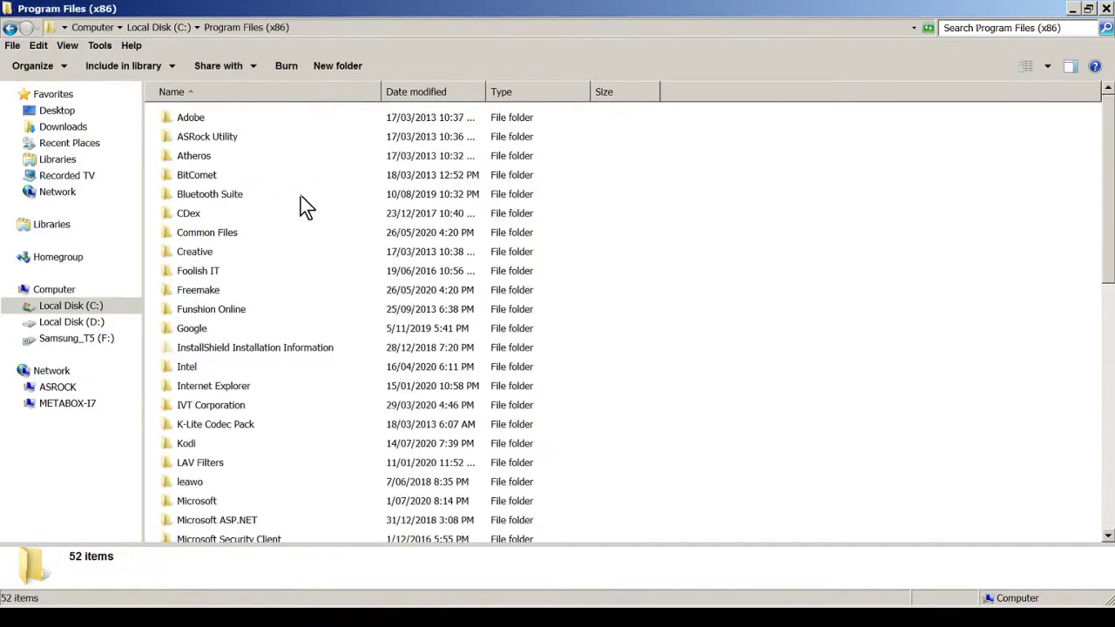
pyautogui.doubleClick(188, 444)
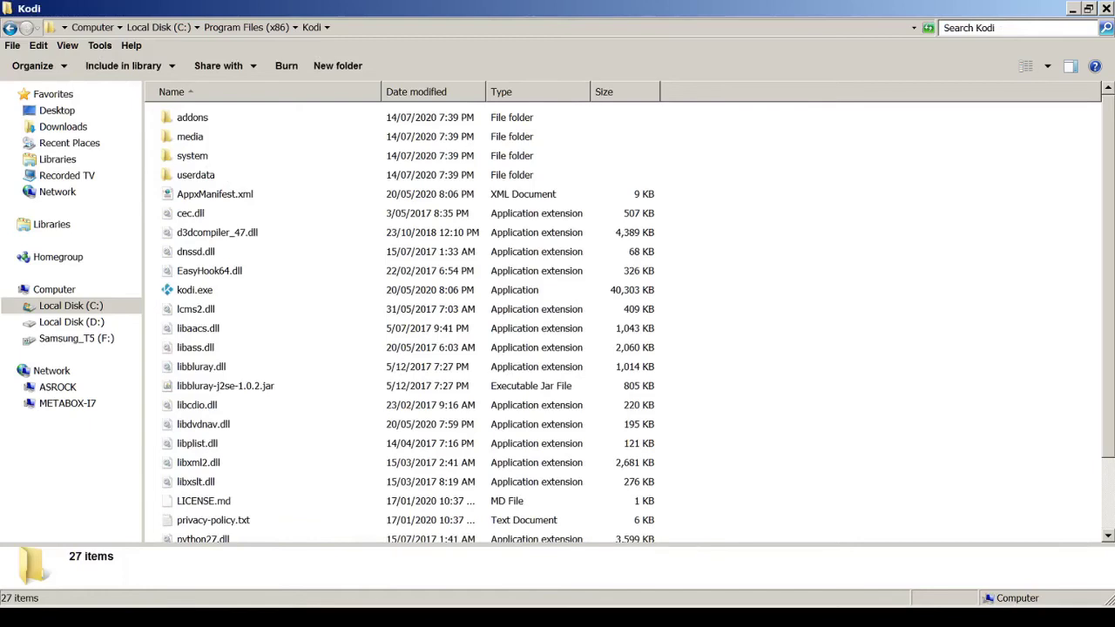
pyautogui.doubleClick(192, 155)
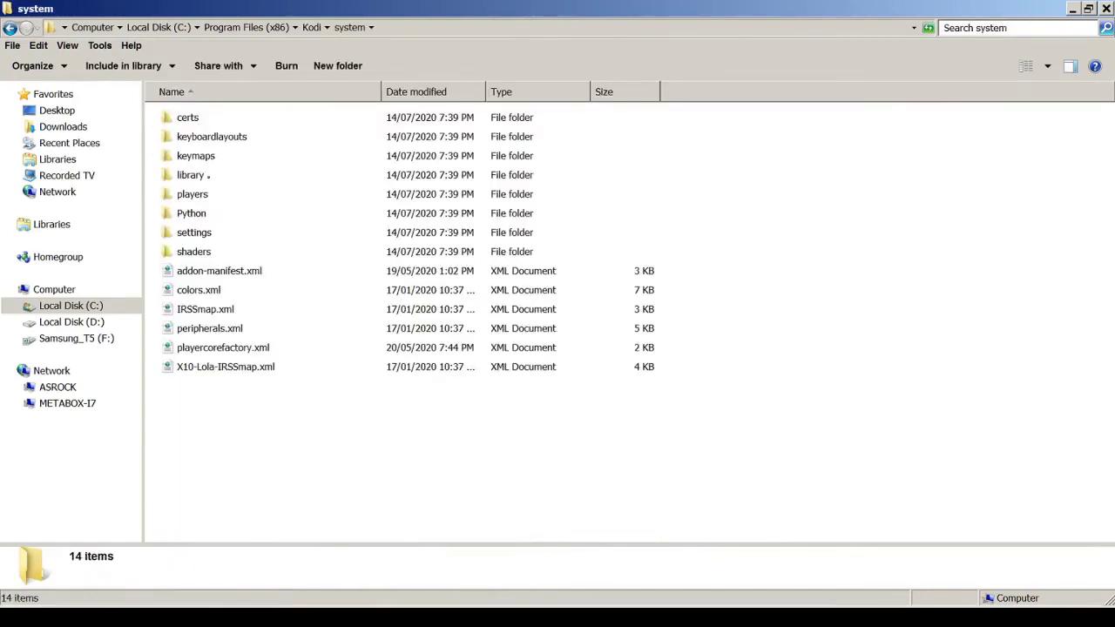
pyautogui.doubleClick(208, 175)
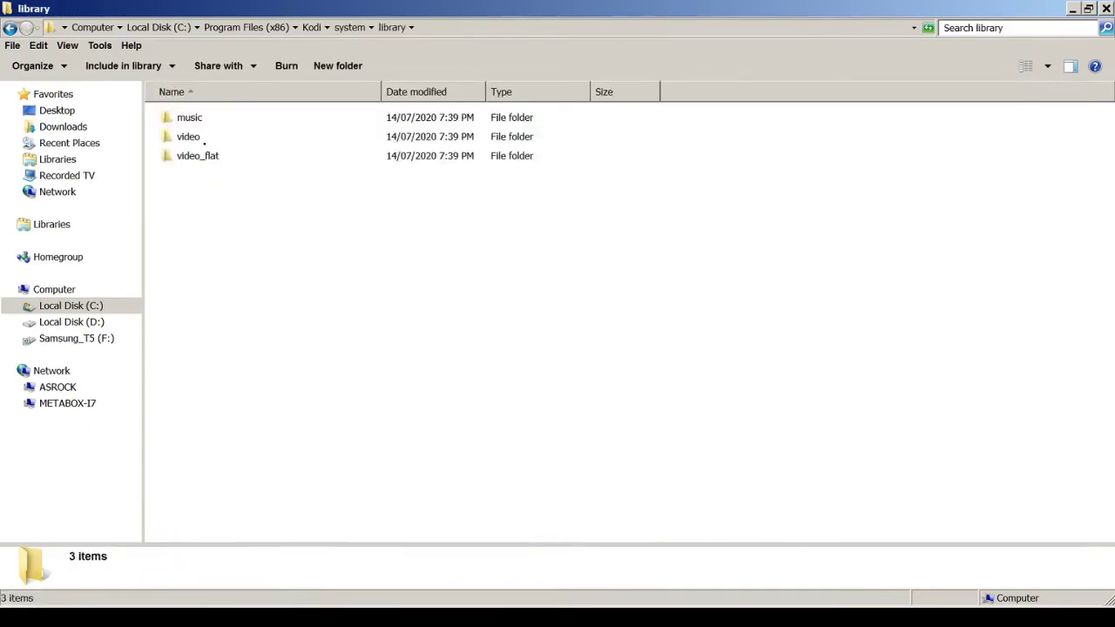
pyautogui.doubleClick(203, 140)
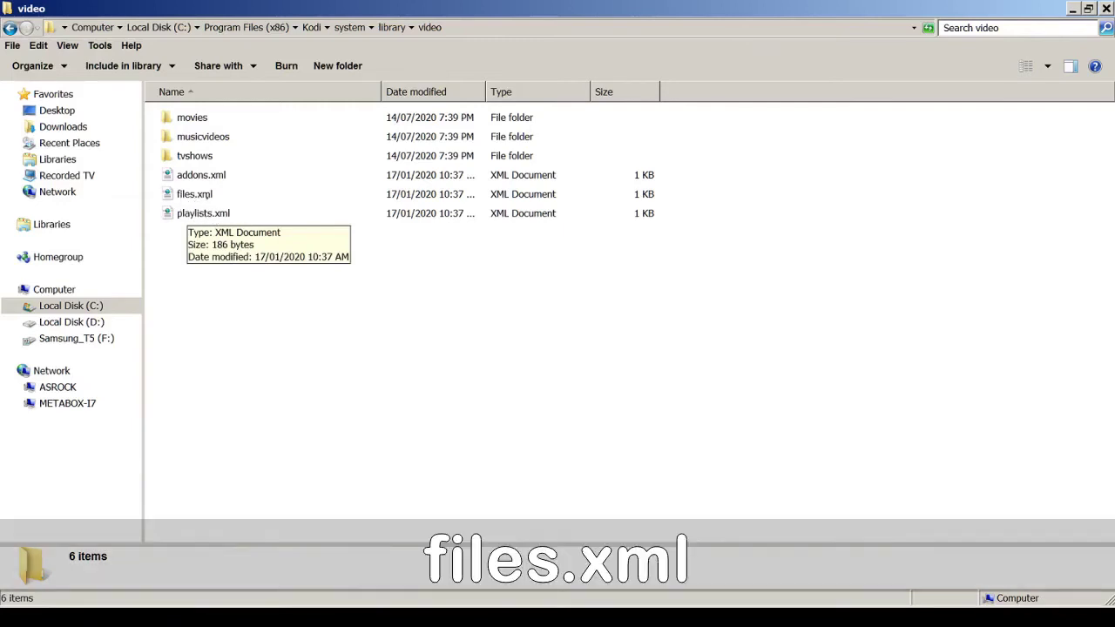
# - Copy files.xml from the system library's video folder
pyautogui.click(196, 193)
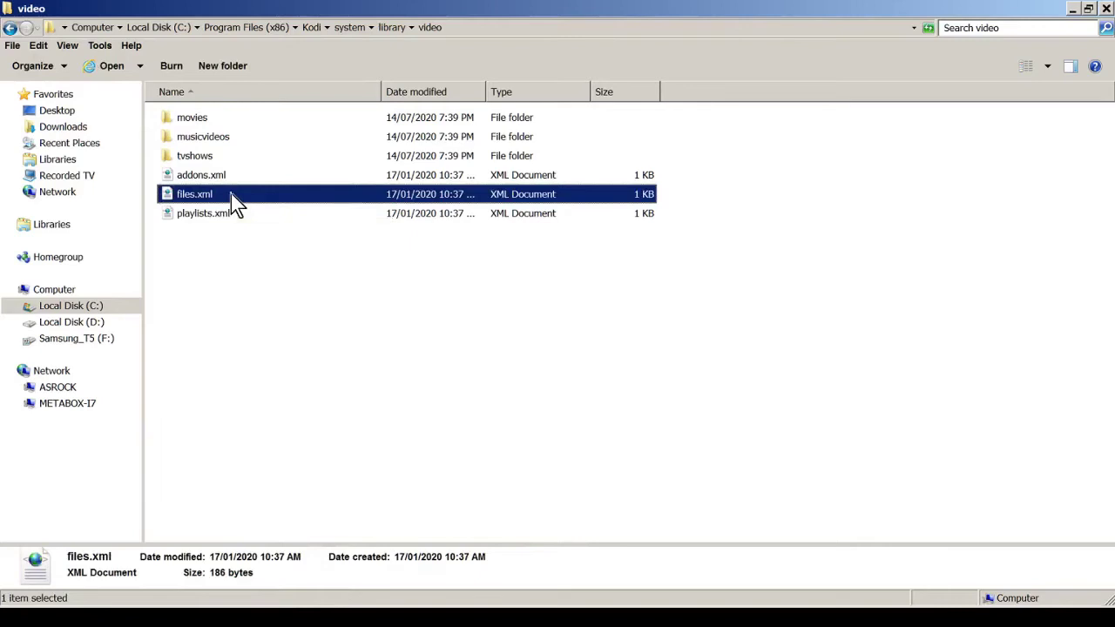
pyautogui.rightClick(231, 195)
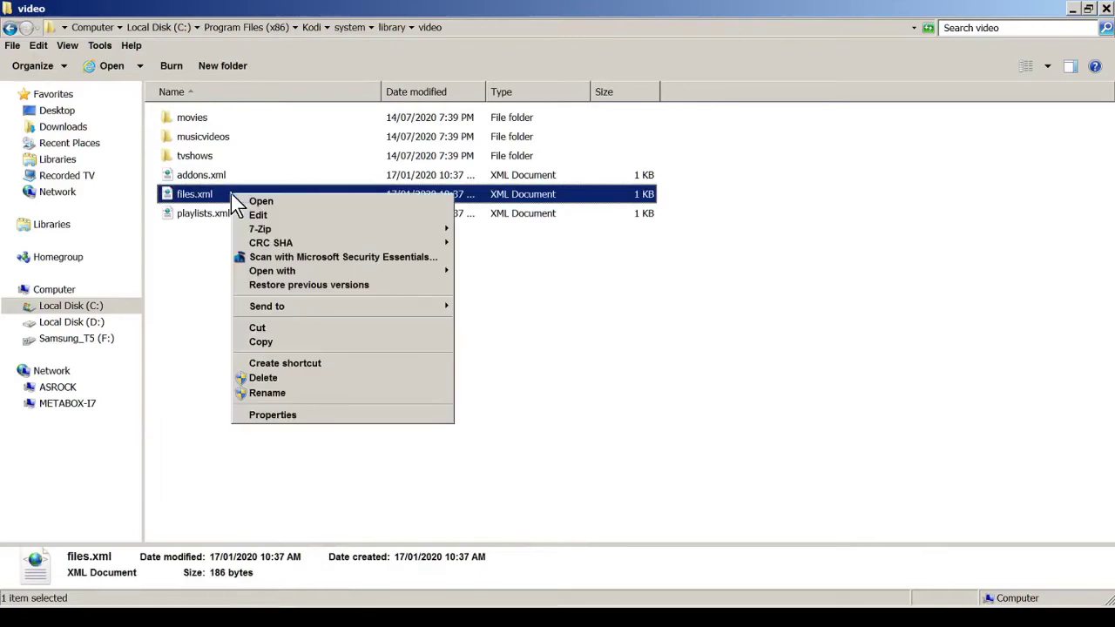
pyautogui.click(287, 344)
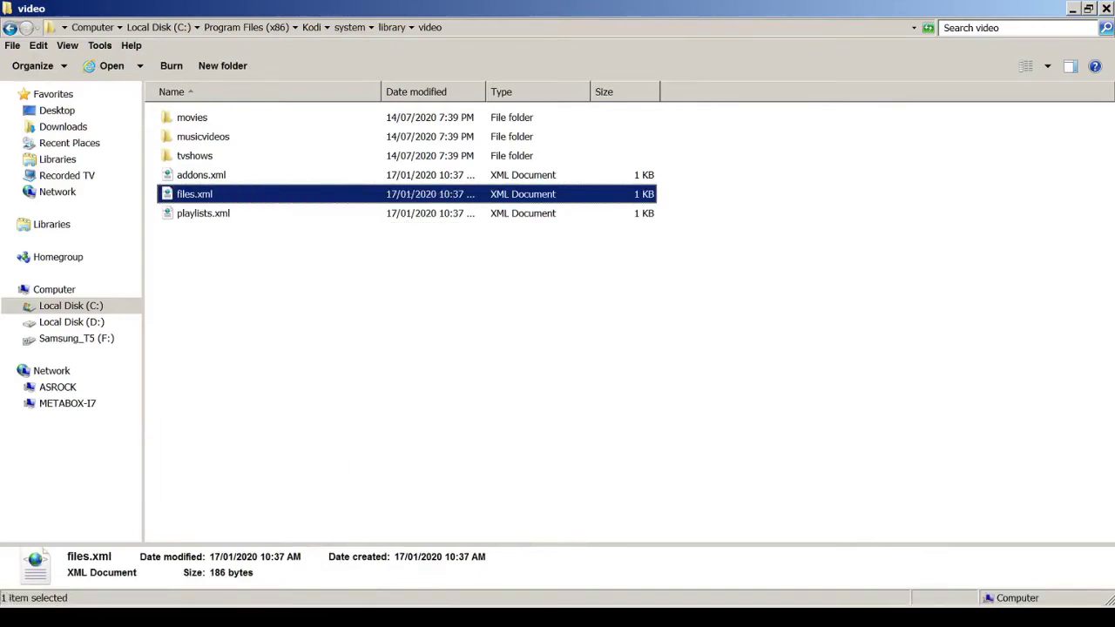
# - Go to the roaming application data folder using the path %appdata%
pyautogui.click(71, 305)
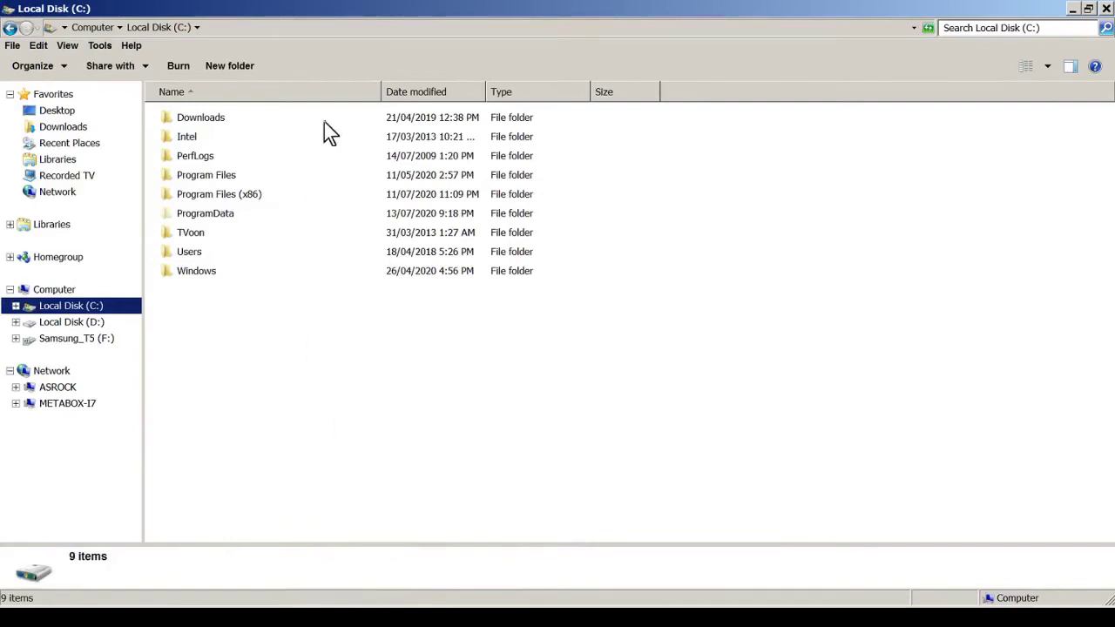
pyautogui.click(358, 28)
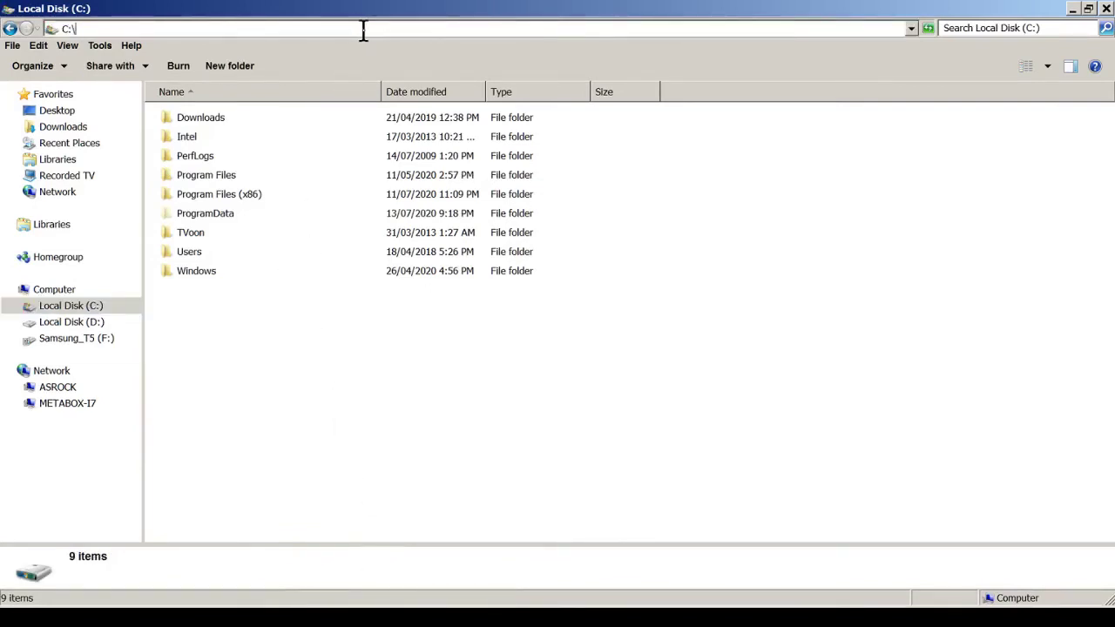
pyautogui.press('BackSpace')
pyautogui.press('BackSpace')
pyautogui.press('BackSpace')
pyautogui.write('%appdata')
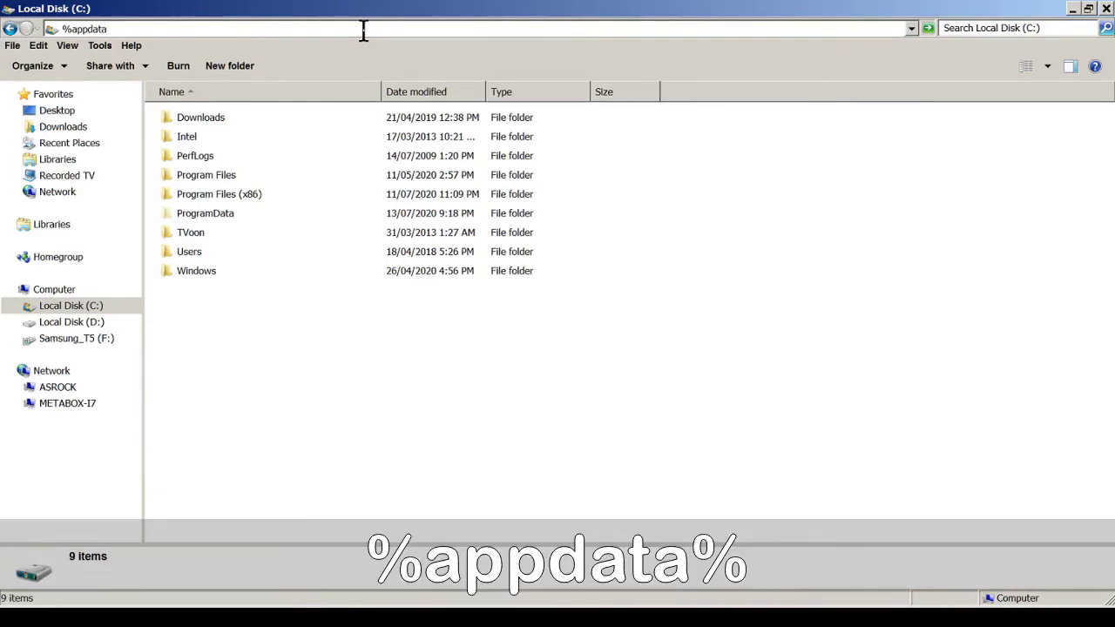
pyautogui.write('%')
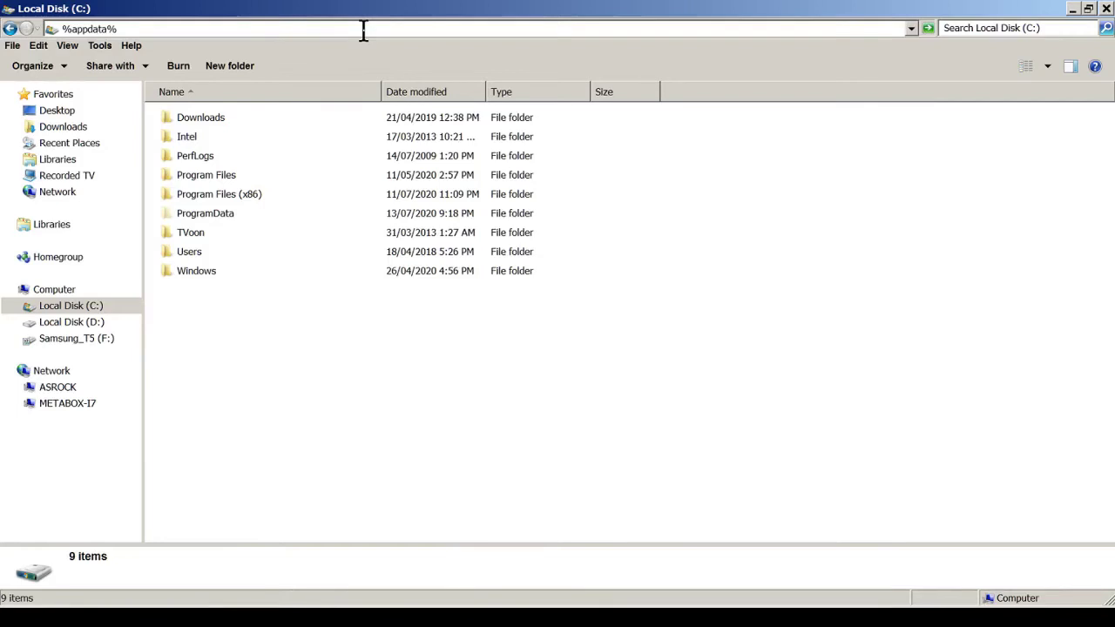
pyautogui.press('Return')
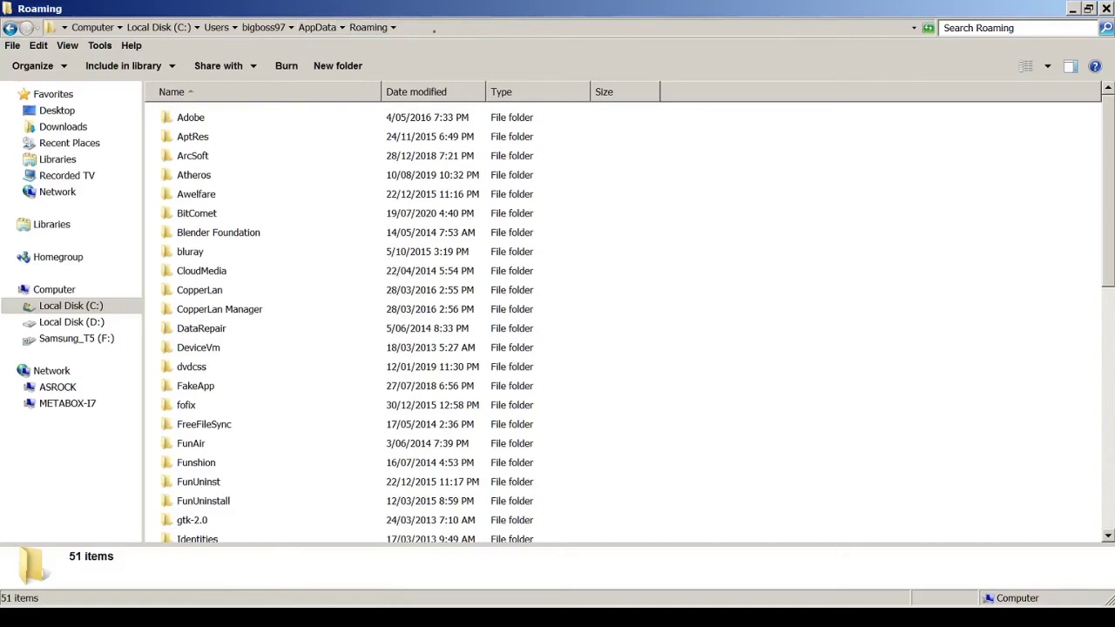
# - Open the Kodi\userdata\library\video folder inside Roaming
pyautogui.click(193, 427)
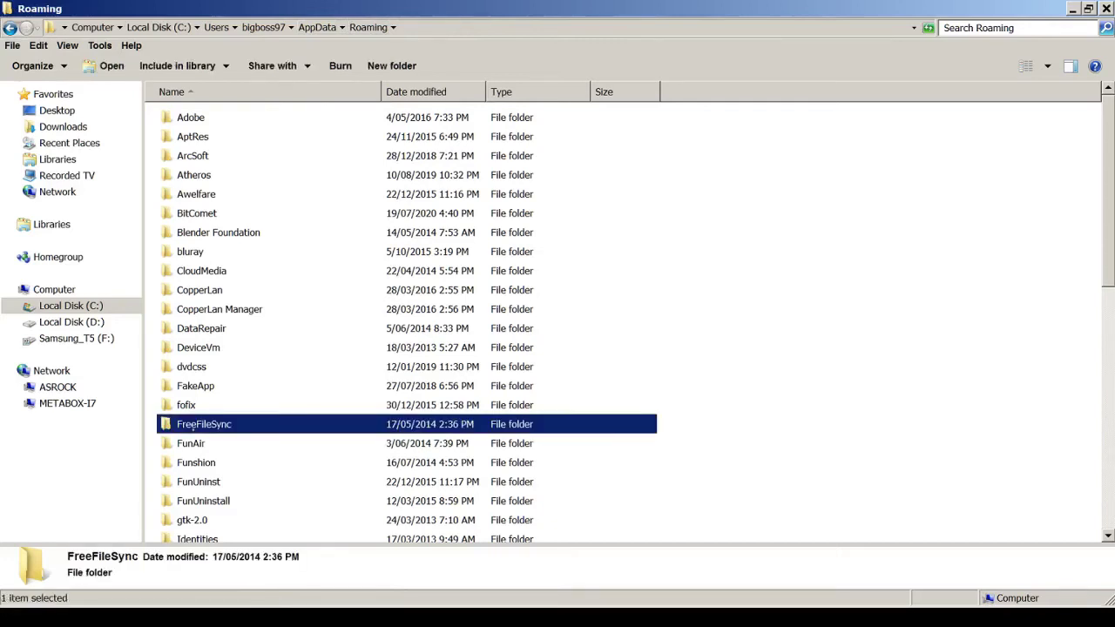
pyautogui.scroll(-2, 193, 431)
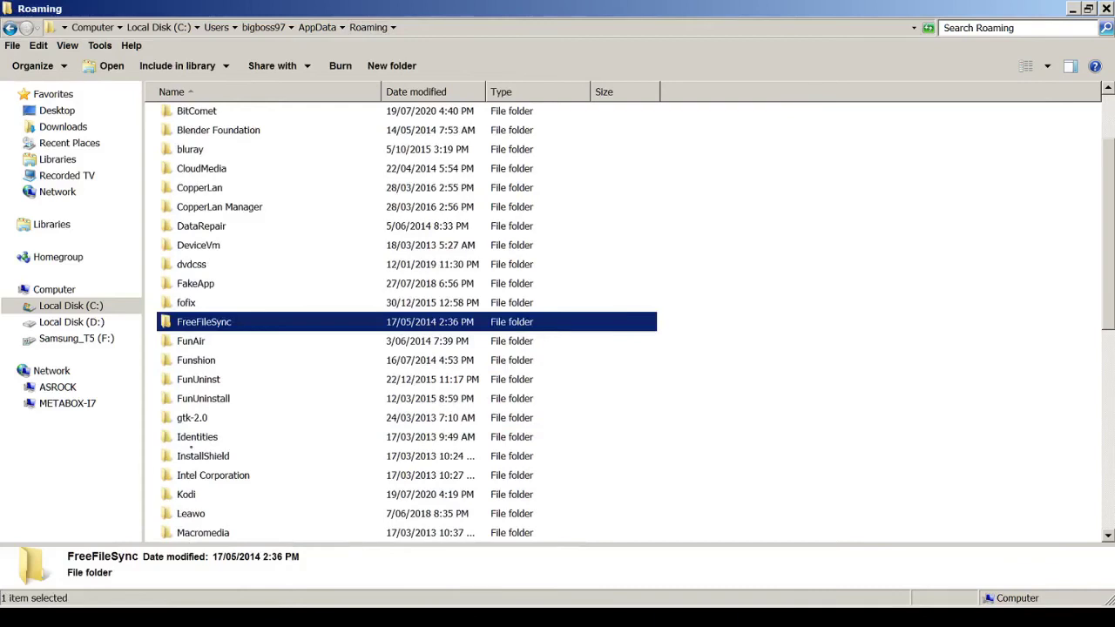
pyautogui.doubleClick(192, 493)
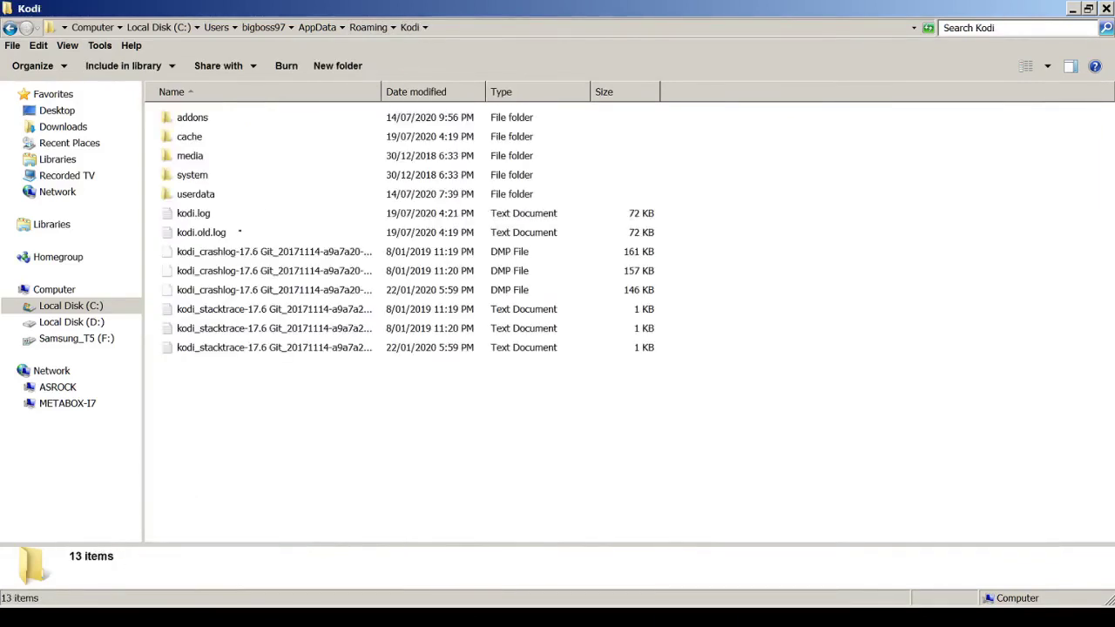
pyautogui.doubleClick(194, 192)
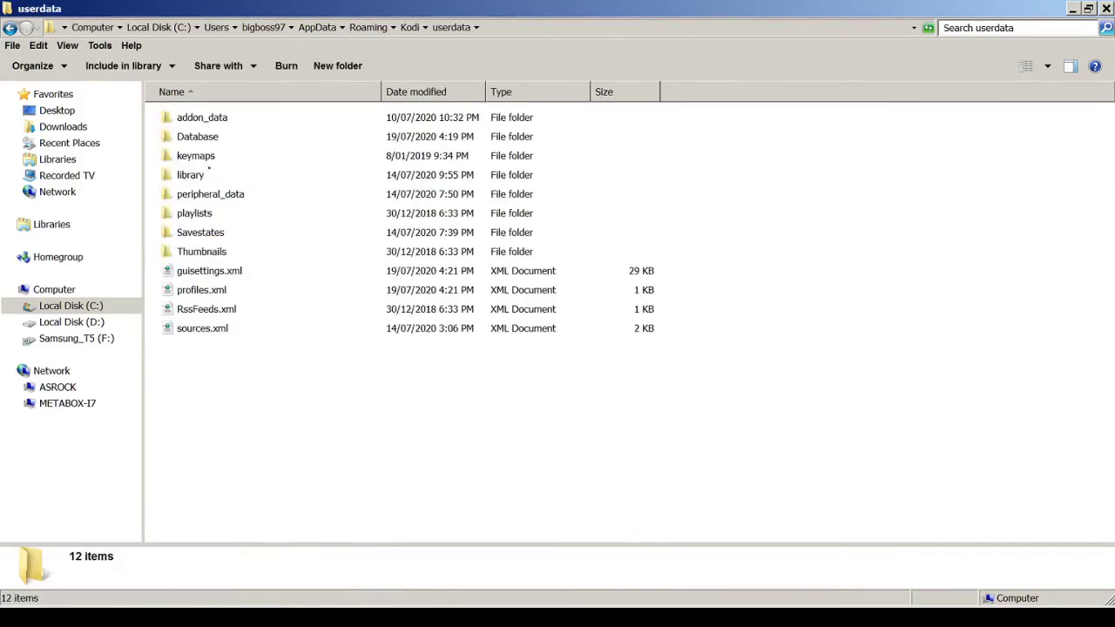
pyautogui.doubleClick(193, 174)
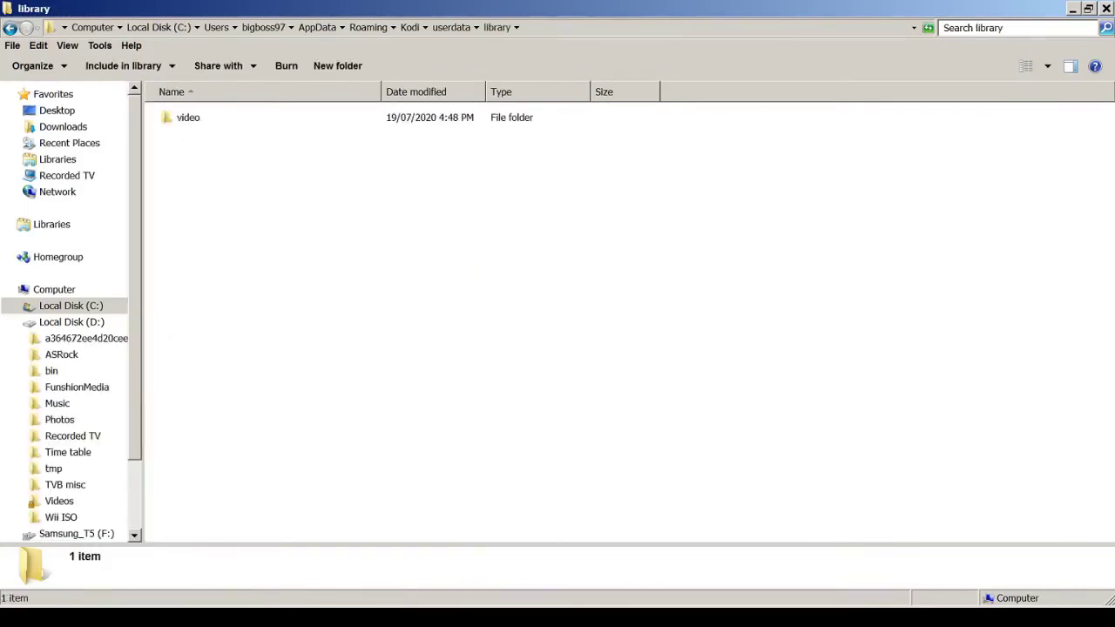
pyautogui.doubleClick(187, 116)
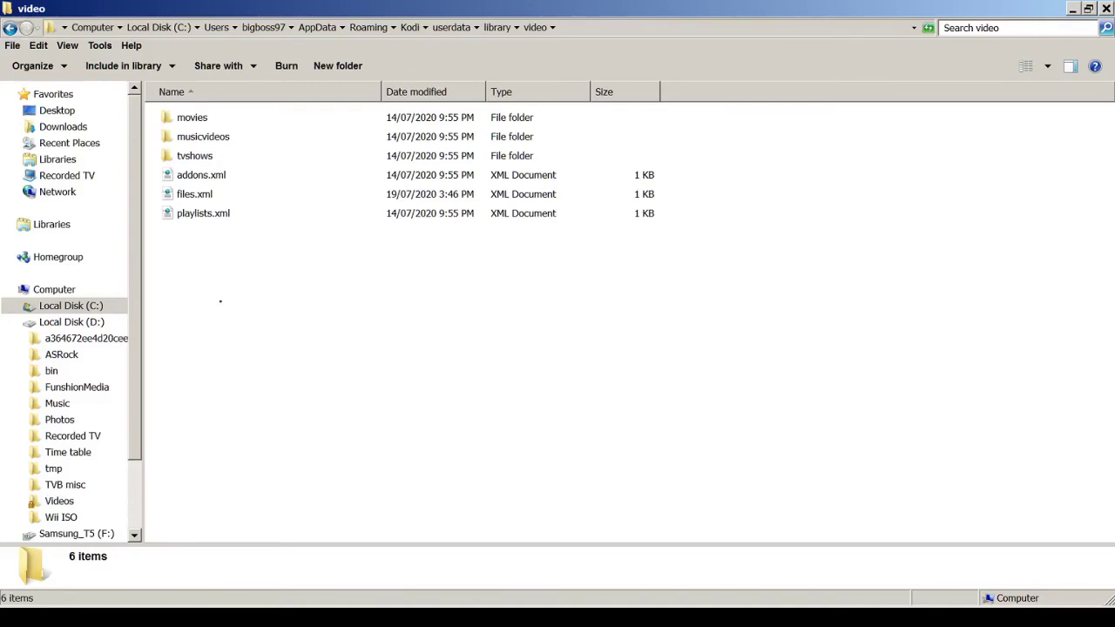
# - Paste files.xml into the userdata video folder, replacing the existing file of the same name
pyautogui.rightClick(220, 303)
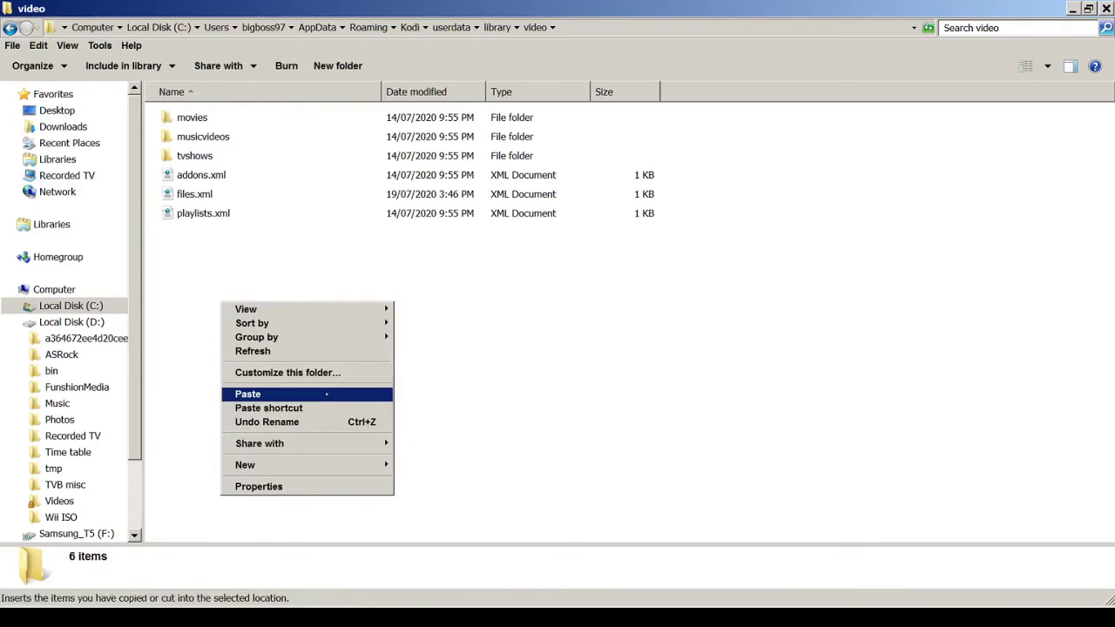
pyautogui.click(327, 394)
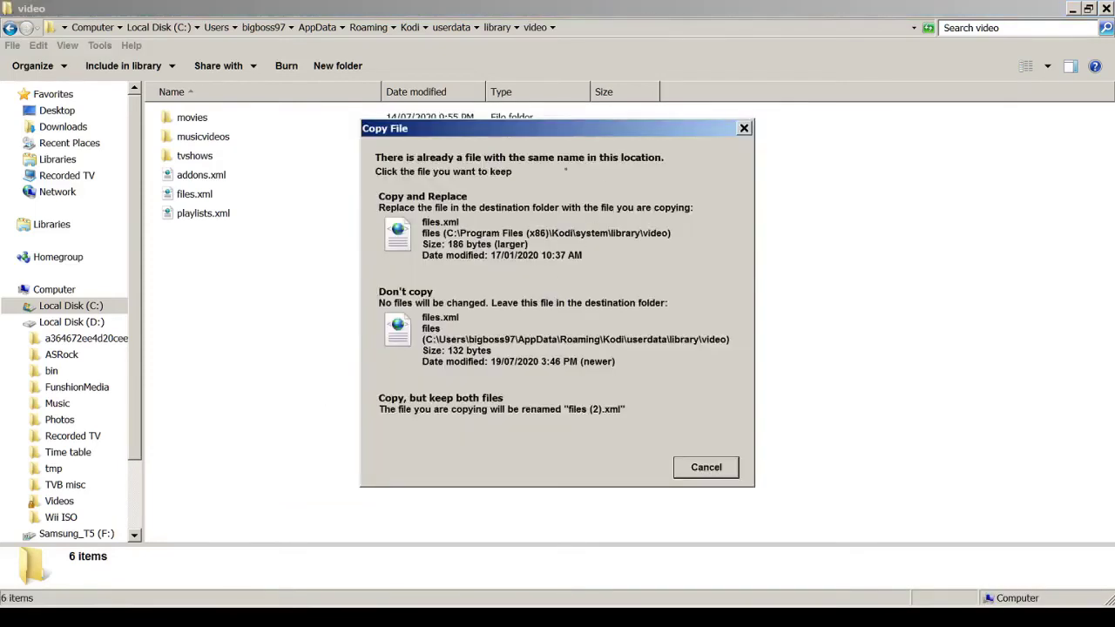
pyautogui.click(524, 230)
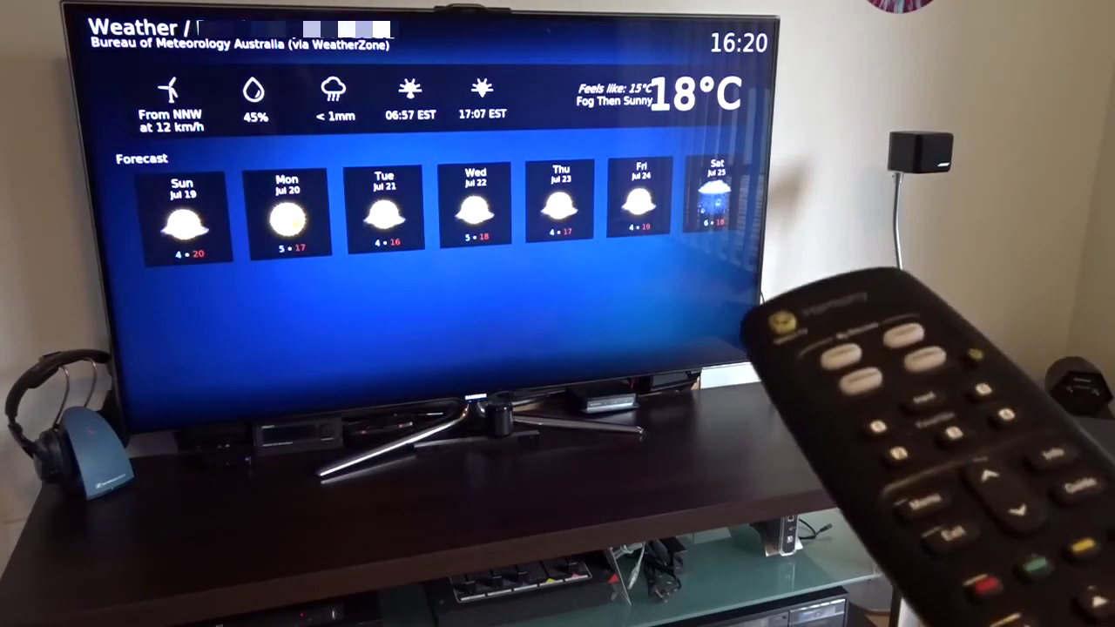
# - Switch to Kodi, leave the weather page and open Files in the Videos section to check the fix
pyautogui.press('Escape')
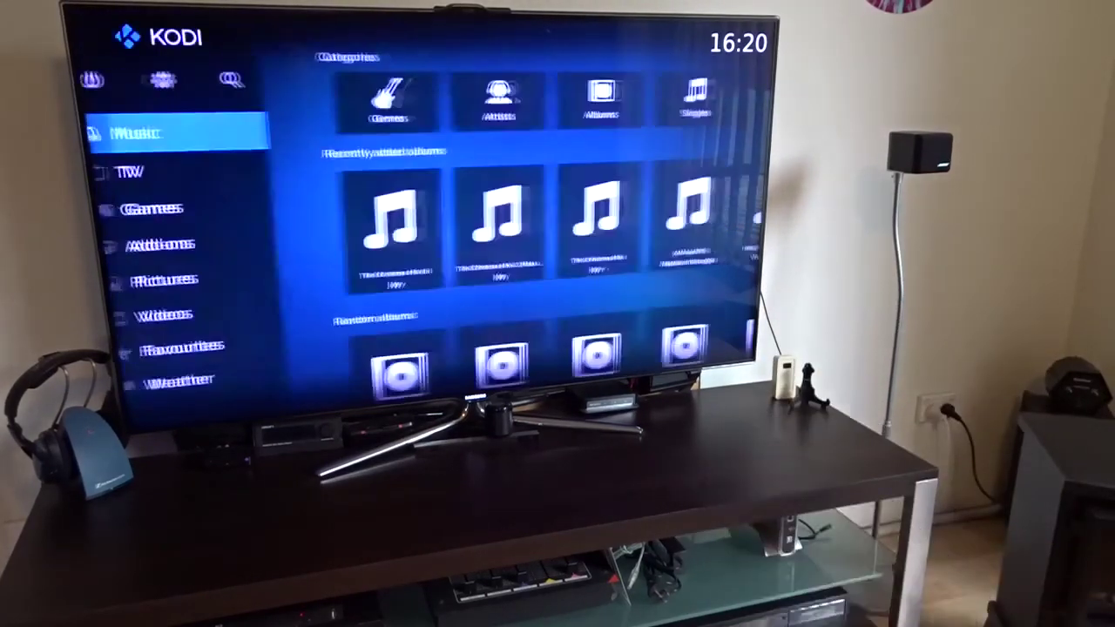
pyautogui.press('Down')
pyautogui.press('Down')
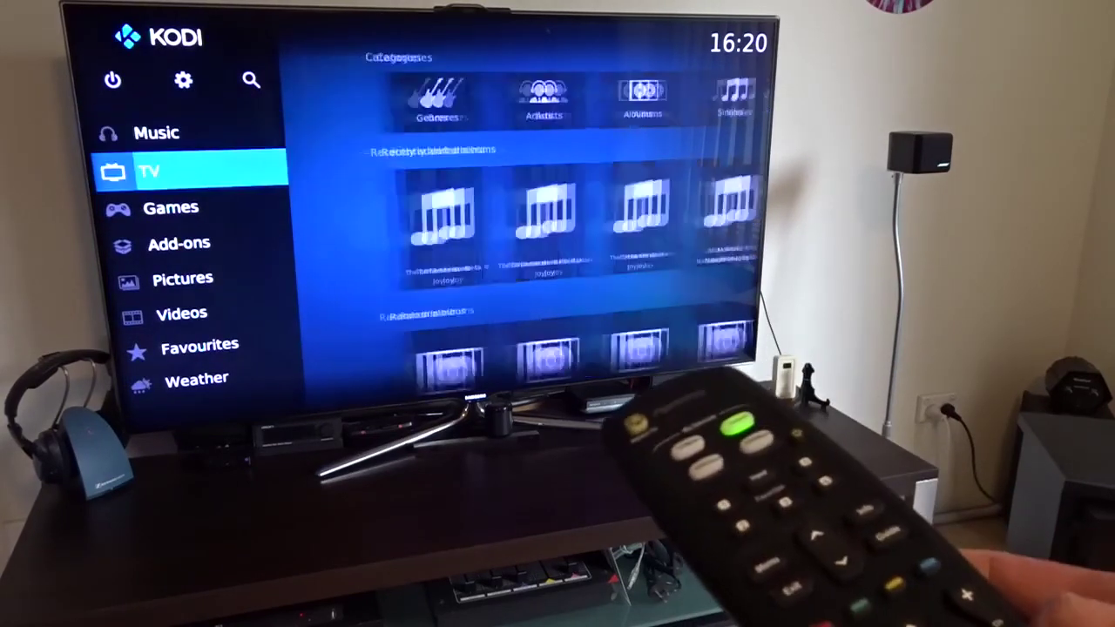
pyautogui.press('Down')
pyautogui.press('Down')
pyautogui.press('Down')
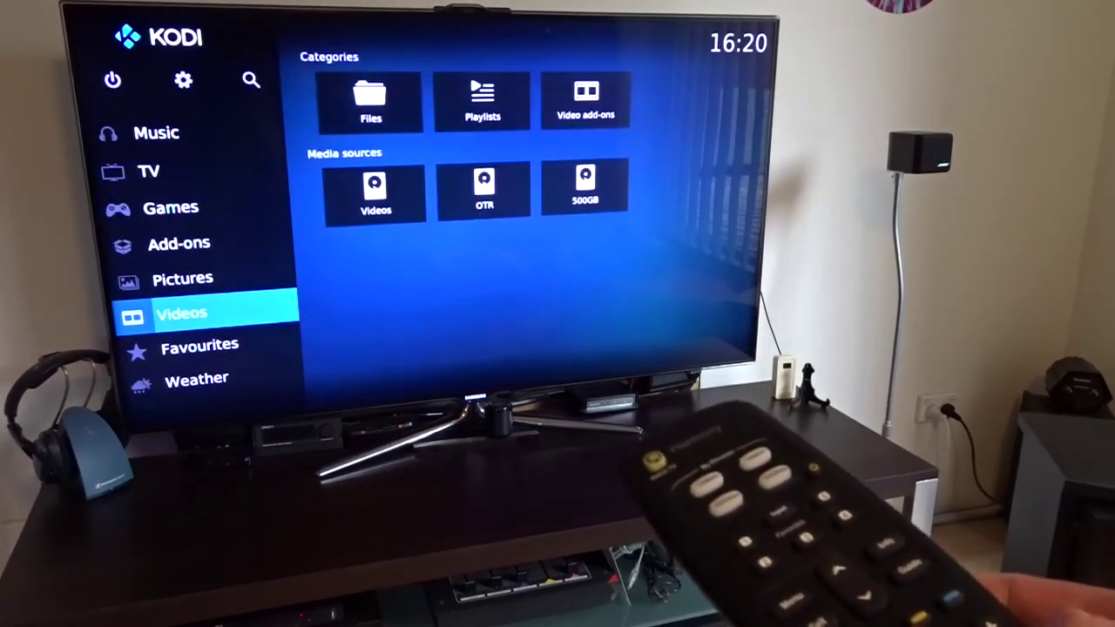
pyautogui.press('Return')
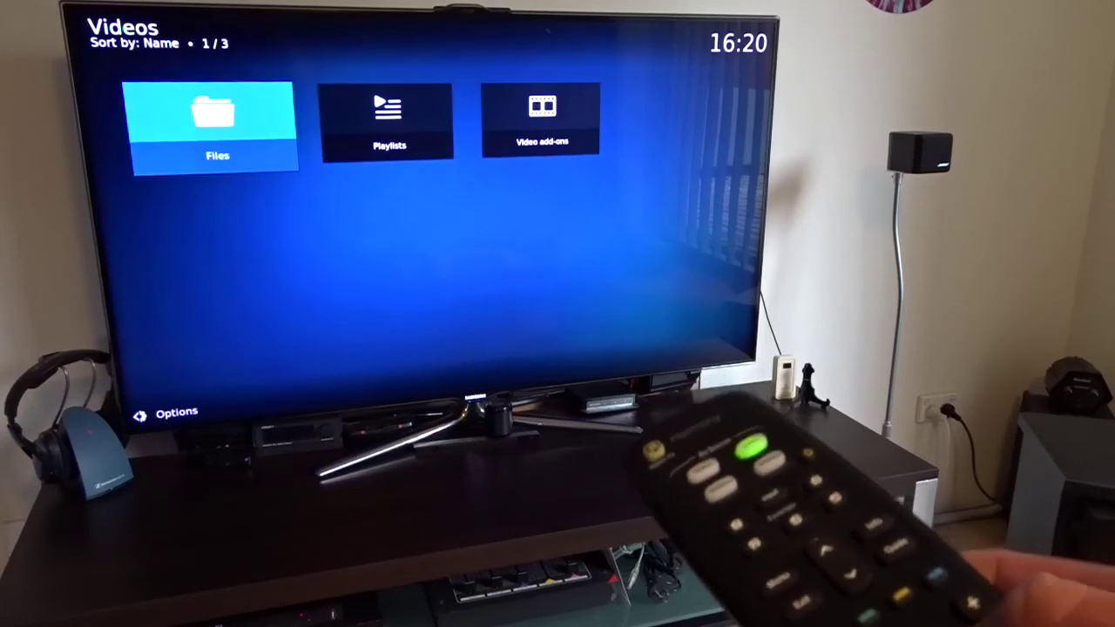
pyautogui.press('Return')
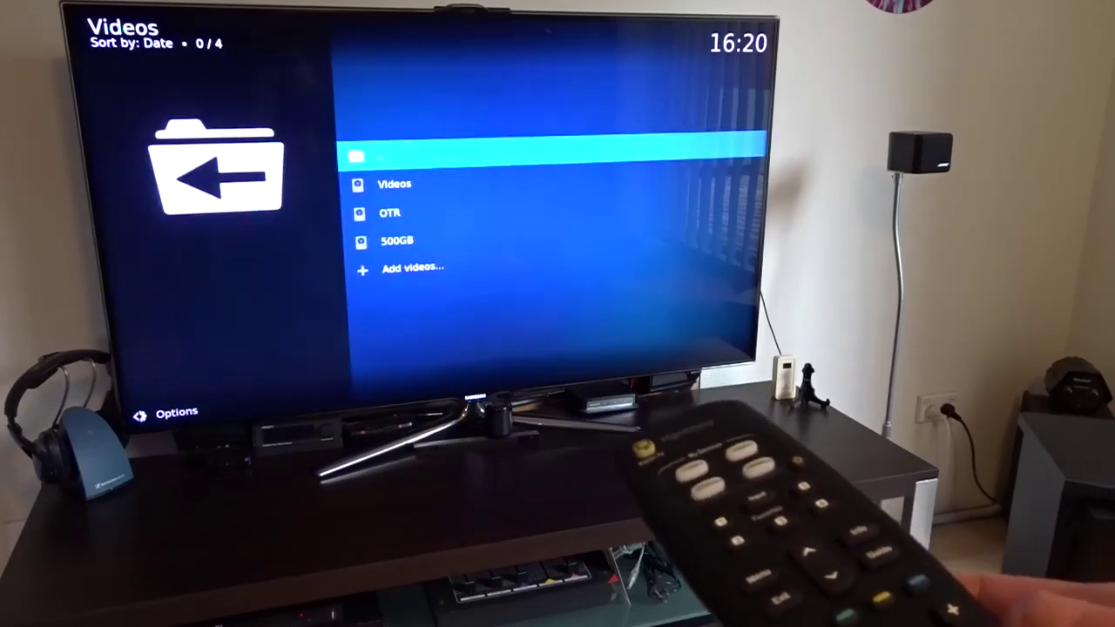
# - Open the Add videos dialog to check that it works, cancel it and return to the Videos categories
pyautogui.press('Down')
pyautogui.press('Down')
pyautogui.press('Down')
pyautogui.press('Down')
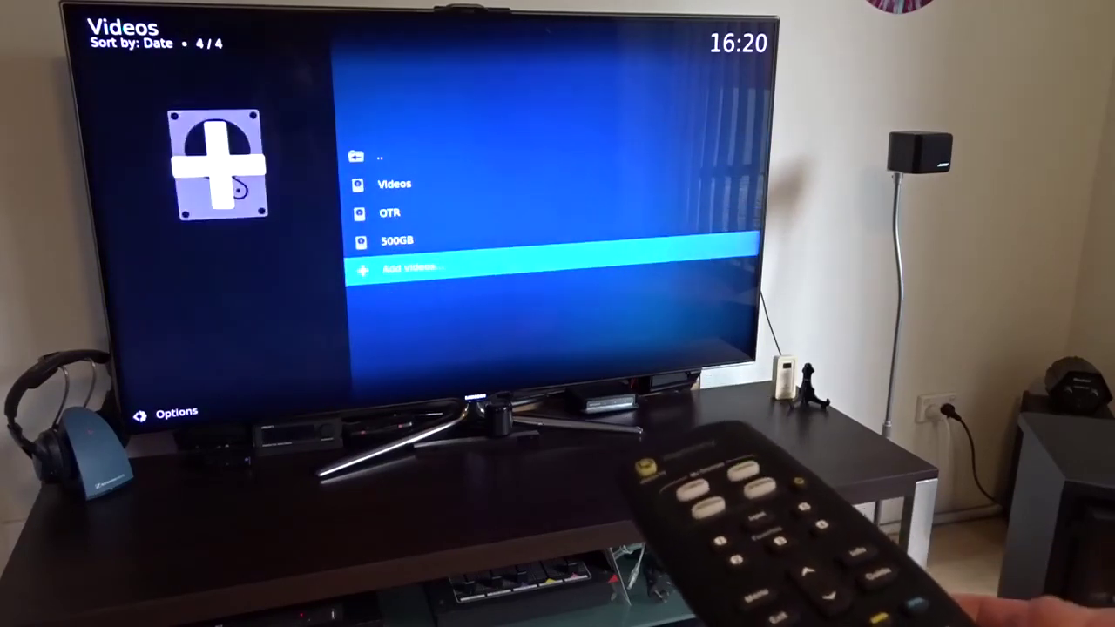
pyautogui.press('Return')
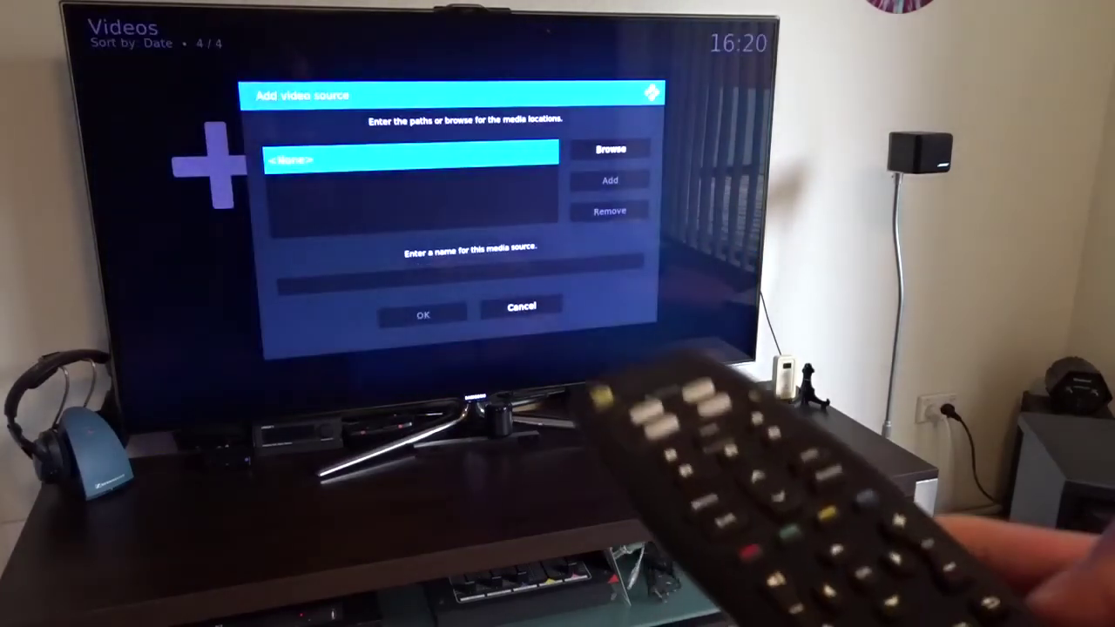
pyautogui.press('Escape')
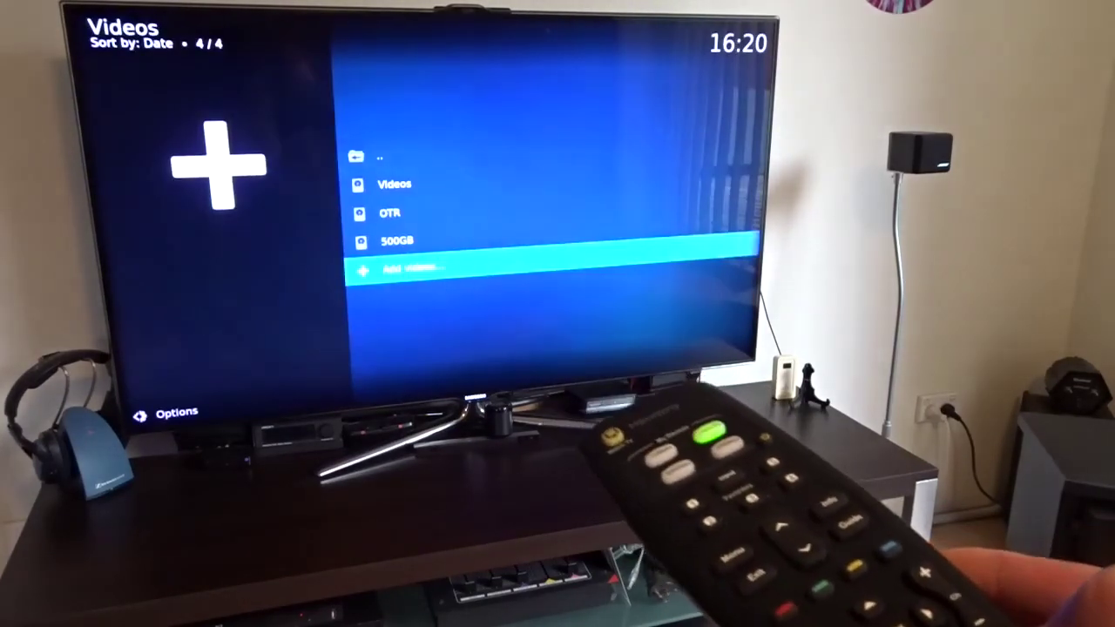
pyautogui.press('BackSpace')
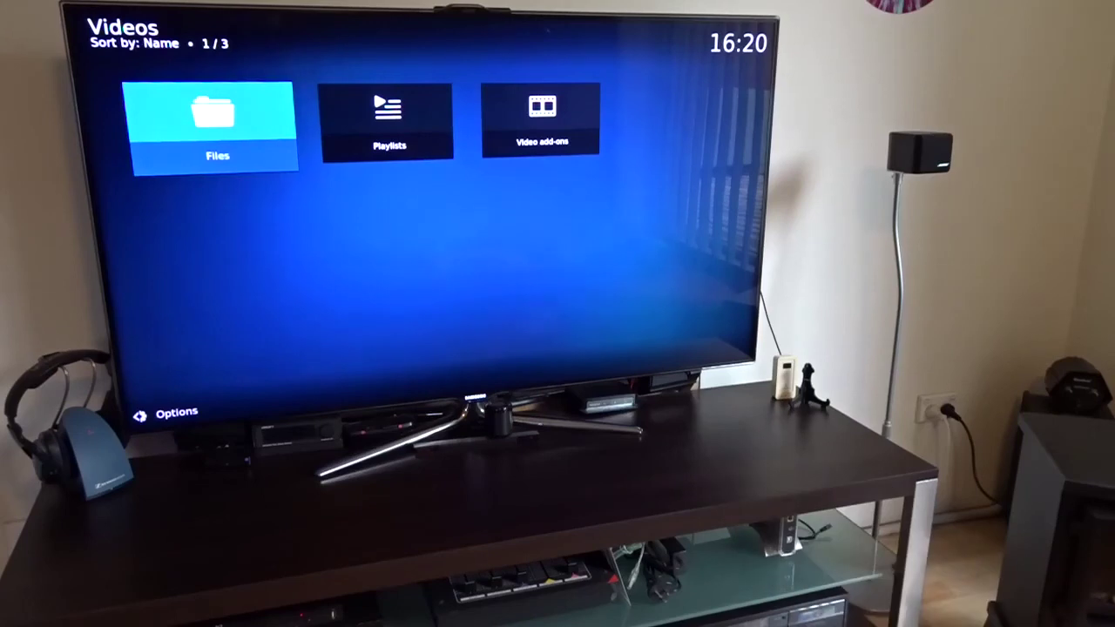